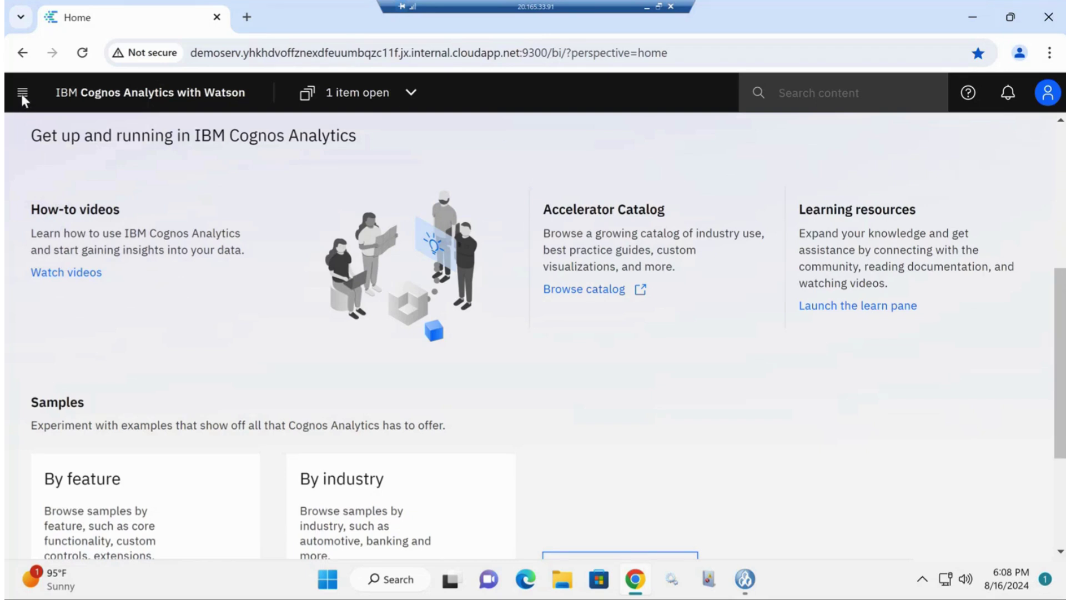
Open the GO Data Warehouse (analysis) package from Team content > Demo
{"action": "left_click", "coordinate": [22, 92]}
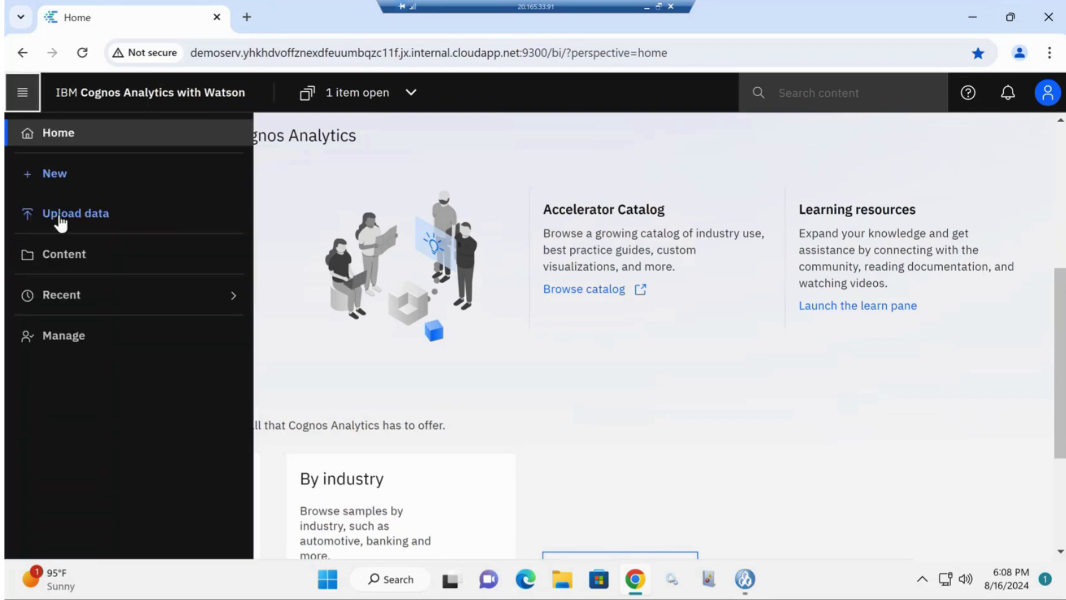
{"action": "left_click", "coordinate": [61, 258]}
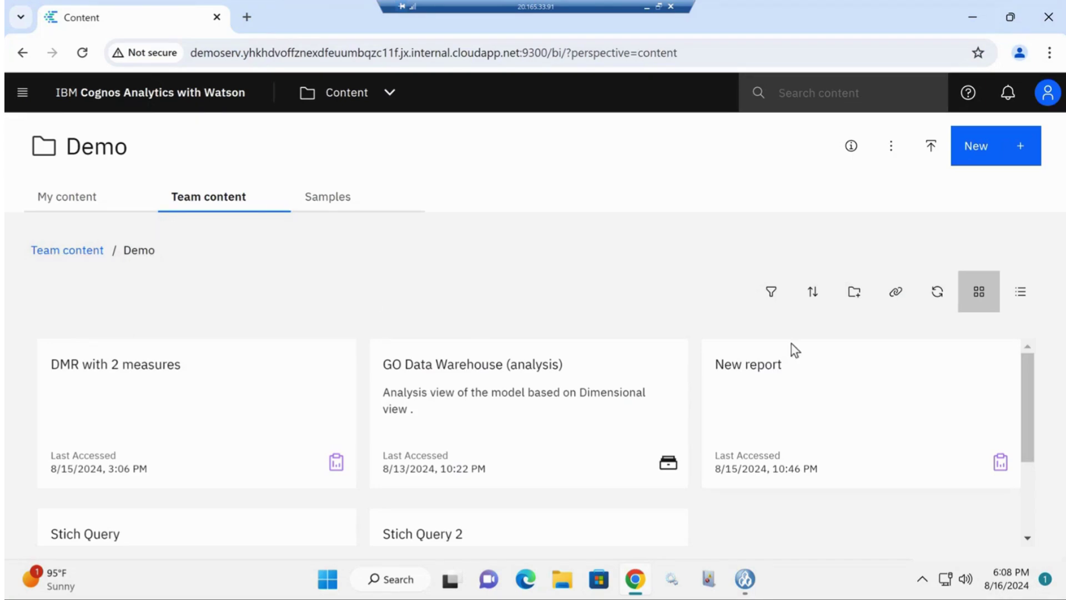
{"action": "left_click_drag", "start_coordinate": [1026, 394], "coordinate": [1024, 371]}
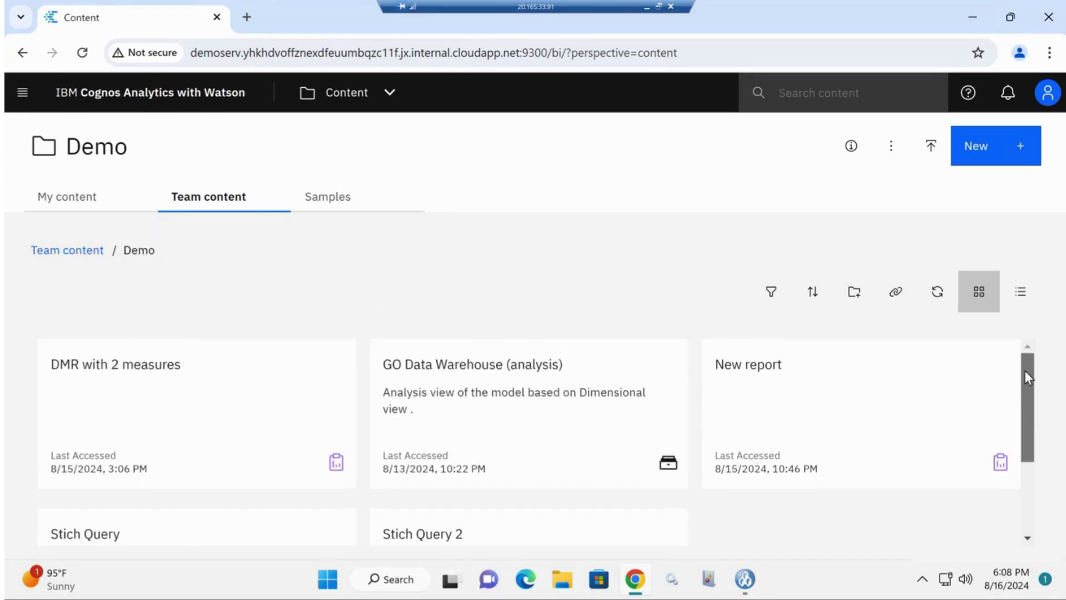
{"action": "left_click", "coordinate": [494, 366]}
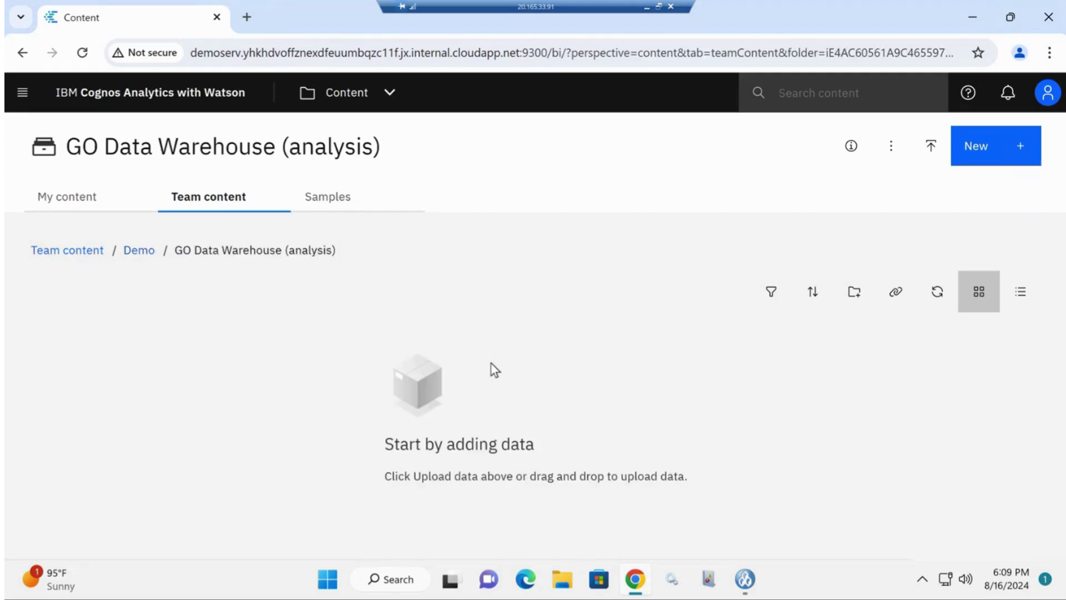
Create a new report from the Blank template
{"action": "left_click", "coordinate": [978, 162]}
{"action": "left_click", "coordinate": [952, 286]}
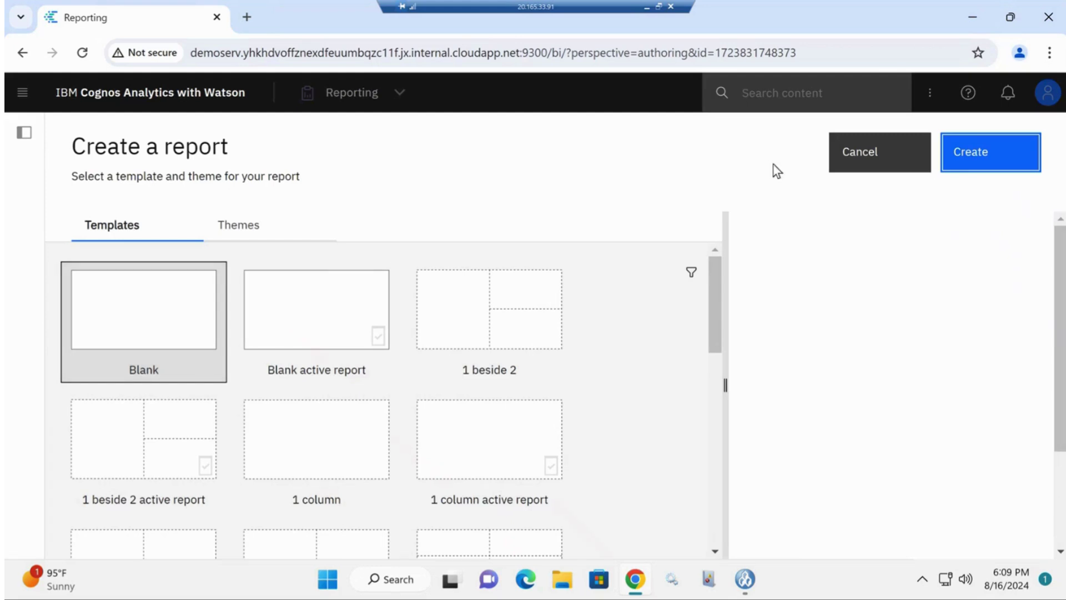
{"action": "left_click", "coordinate": [986, 169]}
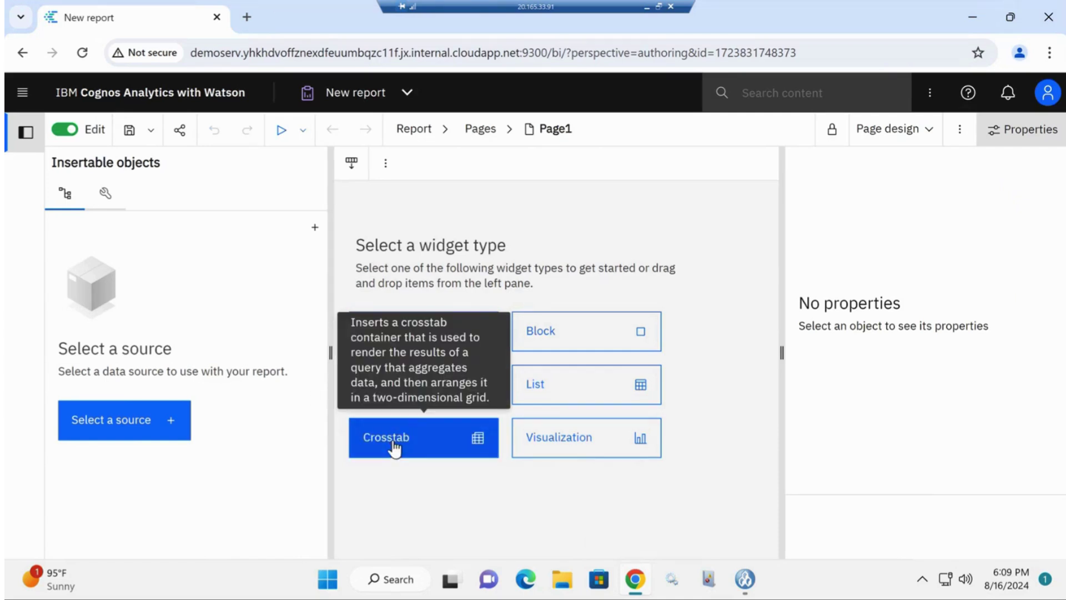
Insert a crosstab and load Demo > GO Data Warehouse (analysis) as its data source
{"action": "left_click", "coordinate": [393, 444]}
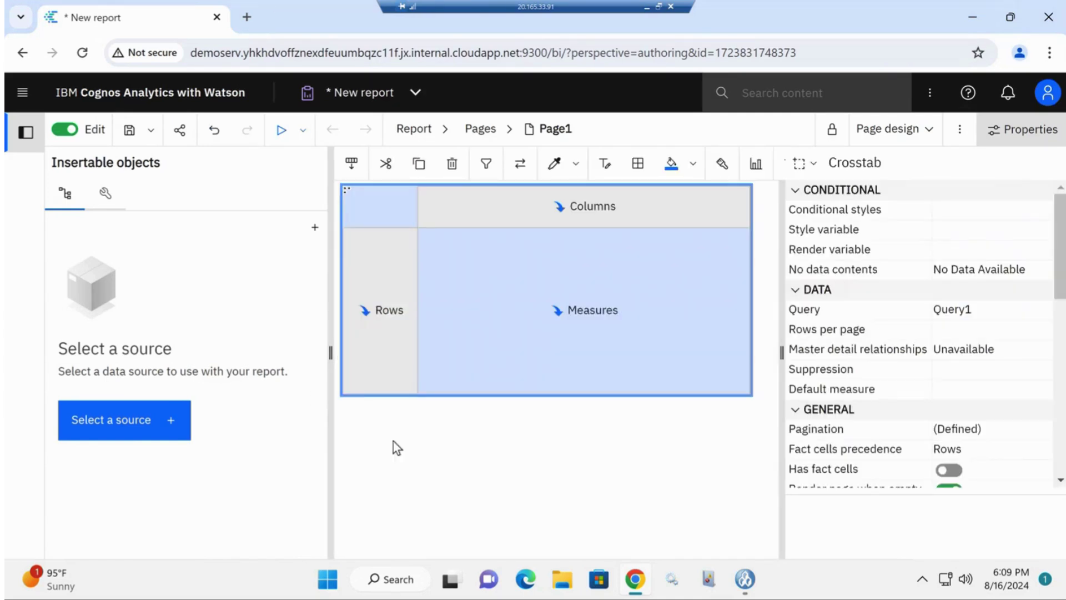
{"action": "left_click", "coordinate": [168, 426]}
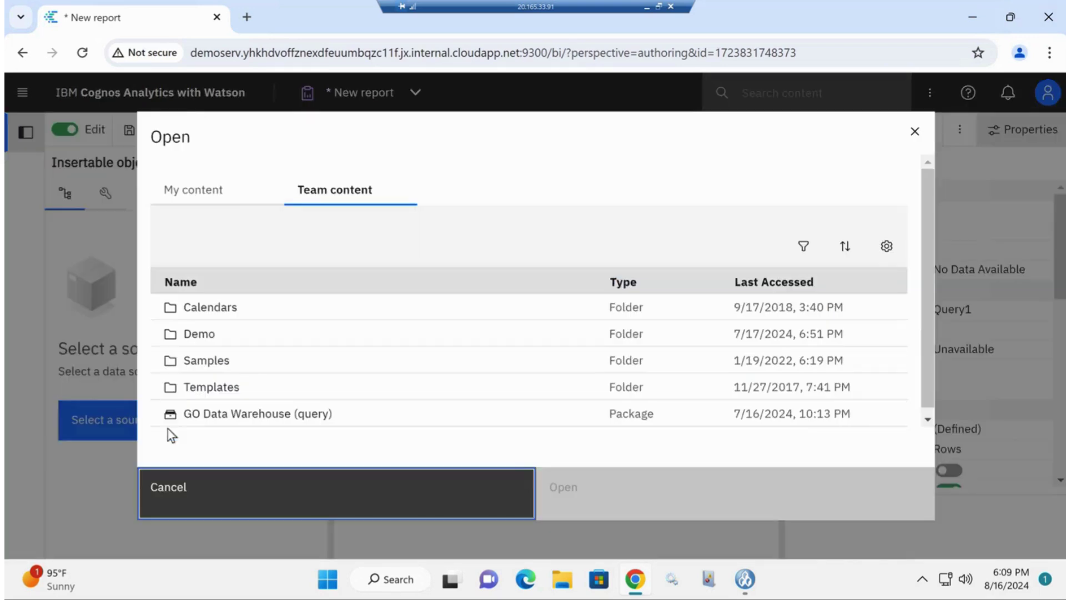
{"action": "left_click", "coordinate": [193, 335]}
{"action": "left_click", "coordinate": [275, 334]}
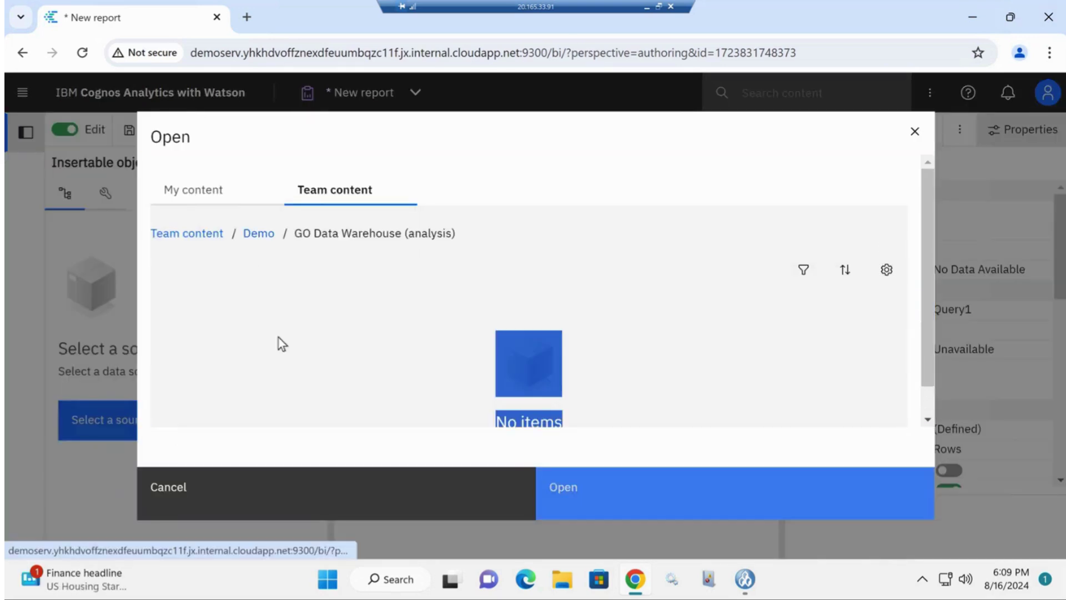
{"action": "left_click", "coordinate": [612, 504]}
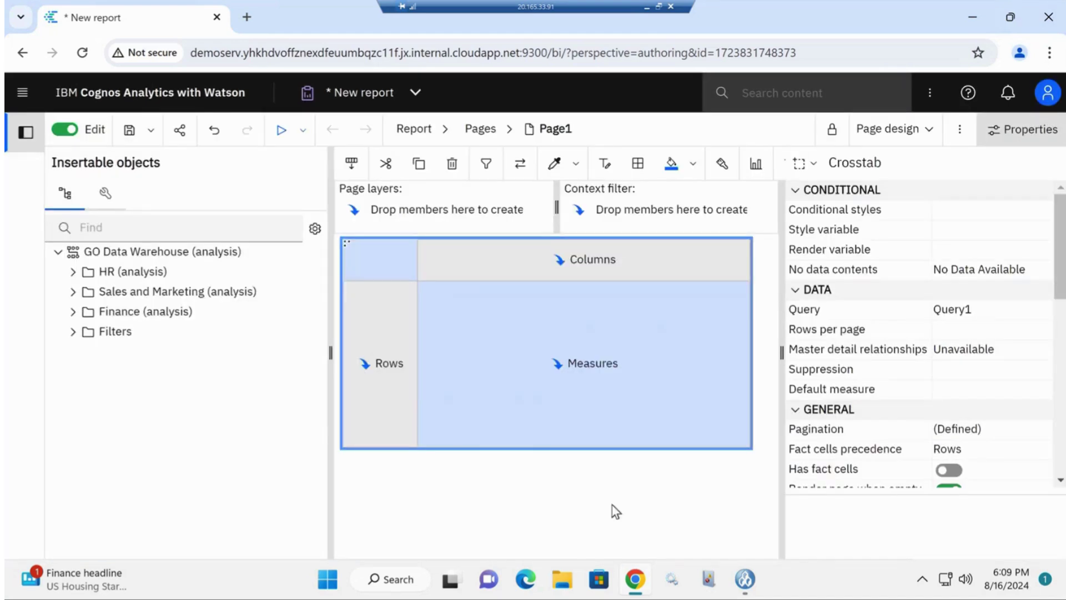
Place the Sales Time dimension hierarchy on the crosstab columns, then select the Product hierarchy
{"action": "left_click", "coordinate": [72, 291]}
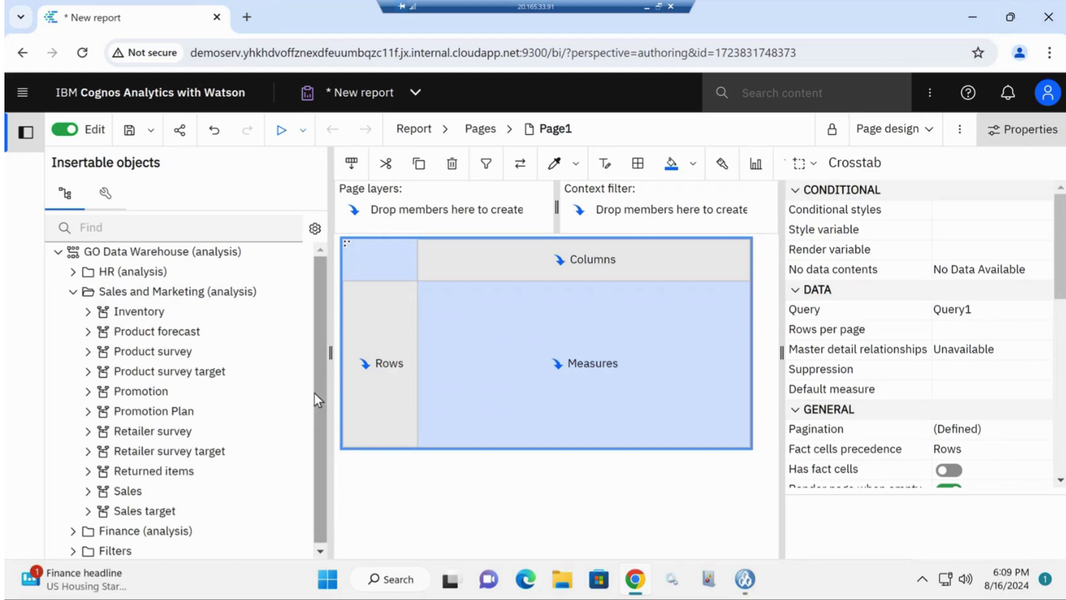
{"action": "scroll", "coordinate": [314, 411], "scroll_direction": "down", "scroll_amount": 1}
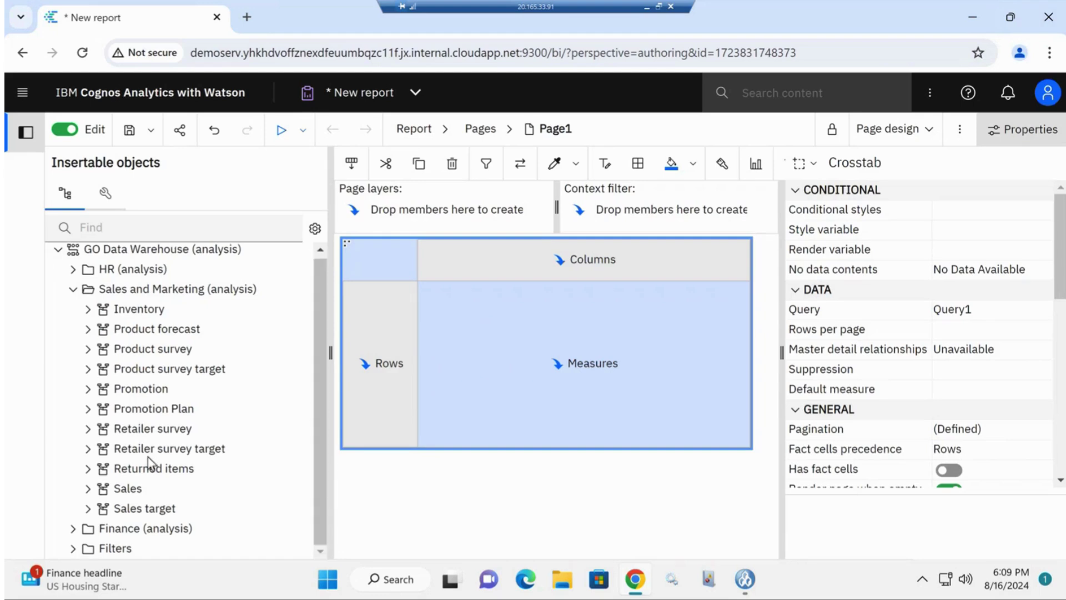
{"action": "left_click", "coordinate": [87, 489]}
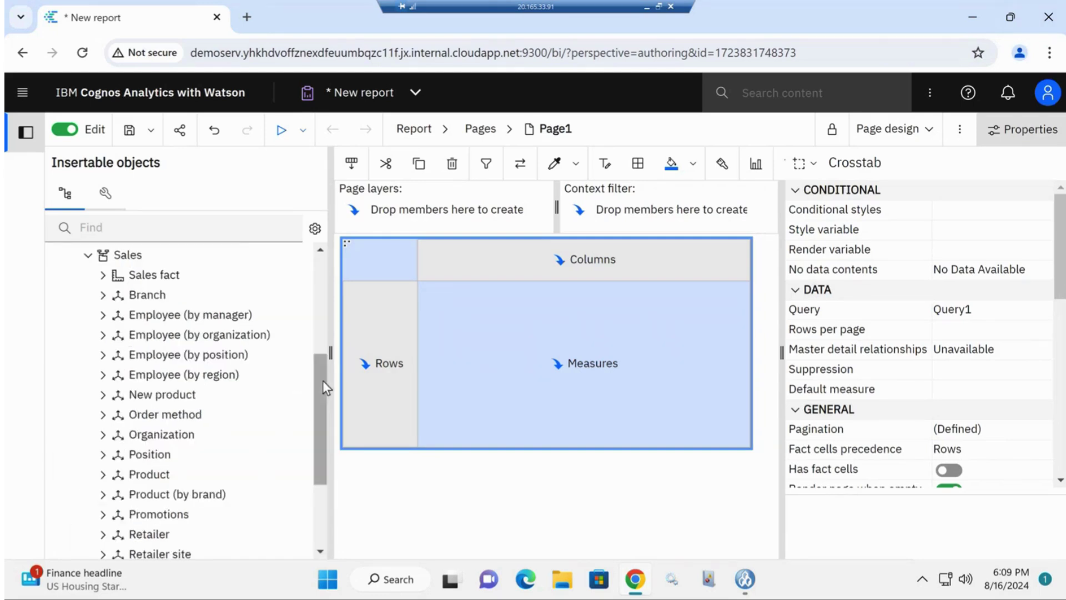
{"action": "scroll", "coordinate": [320, 389], "scroll_direction": "down", "scroll_amount": 1}
{"action": "scroll", "coordinate": [314, 428], "scroll_direction": "down", "scroll_amount": 1}
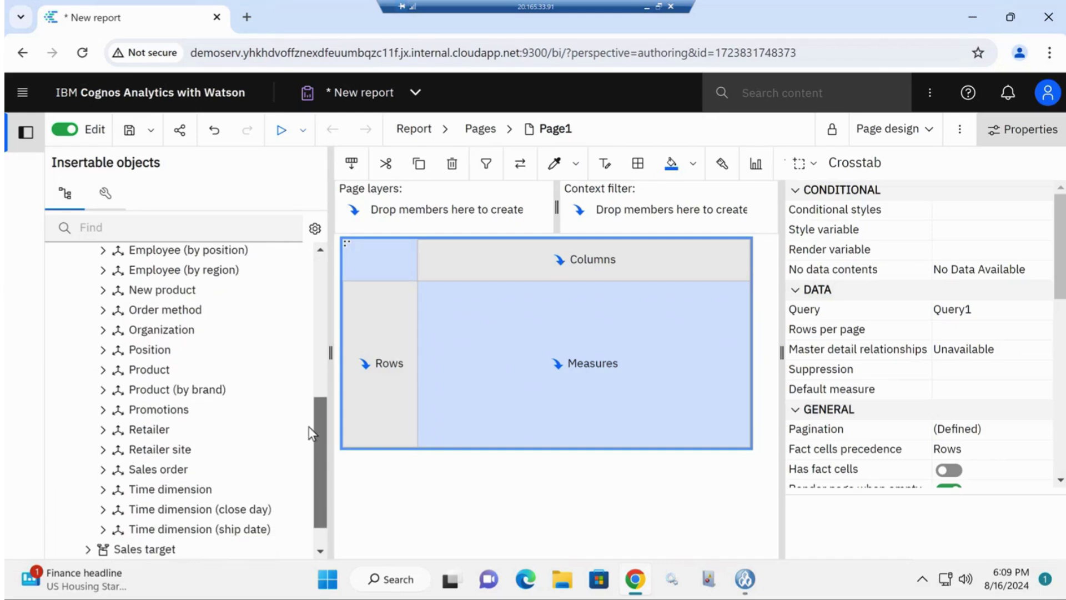
{"action": "left_click", "coordinate": [102, 484]}
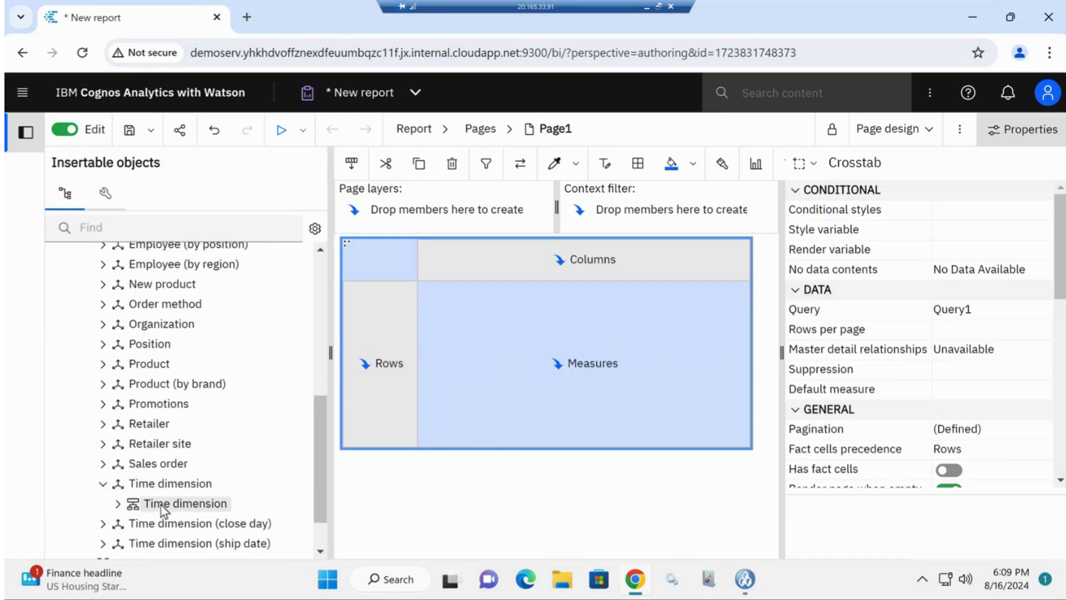
{"action": "left_click_drag", "start_coordinate": [161, 506], "coordinate": [542, 268]}
{"action": "left_click", "coordinate": [578, 398]}
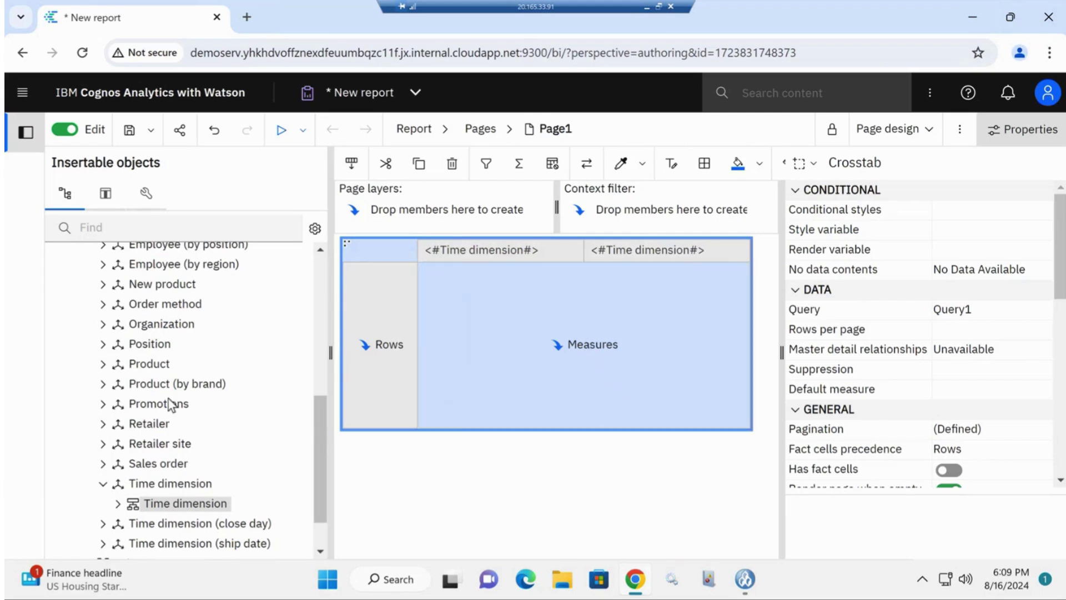
{"action": "left_click", "coordinate": [103, 364]}
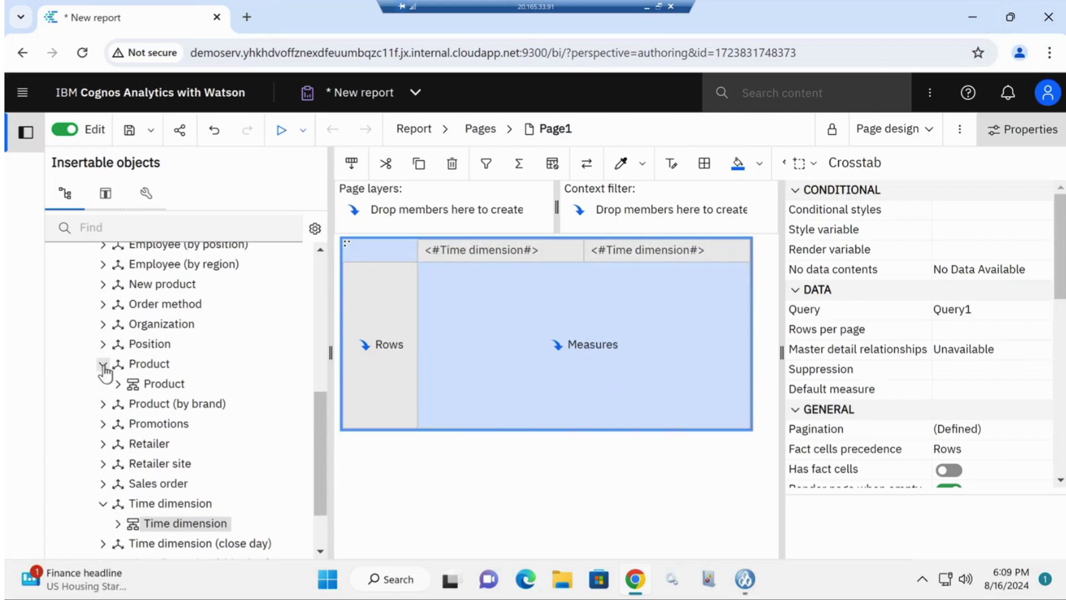
{"action": "left_click", "coordinate": [155, 387]}
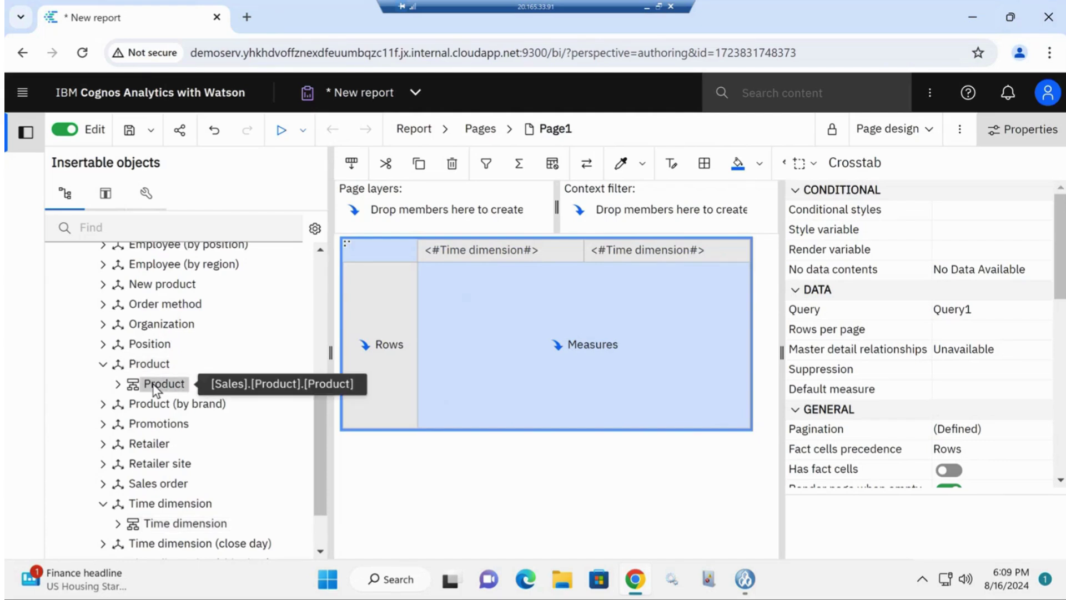
Put the Product hierarchy on the crosstab rows and Sales fact Revenue as the measure
{"action": "left_click_drag", "start_coordinate": [155, 387], "coordinate": [404, 342]}
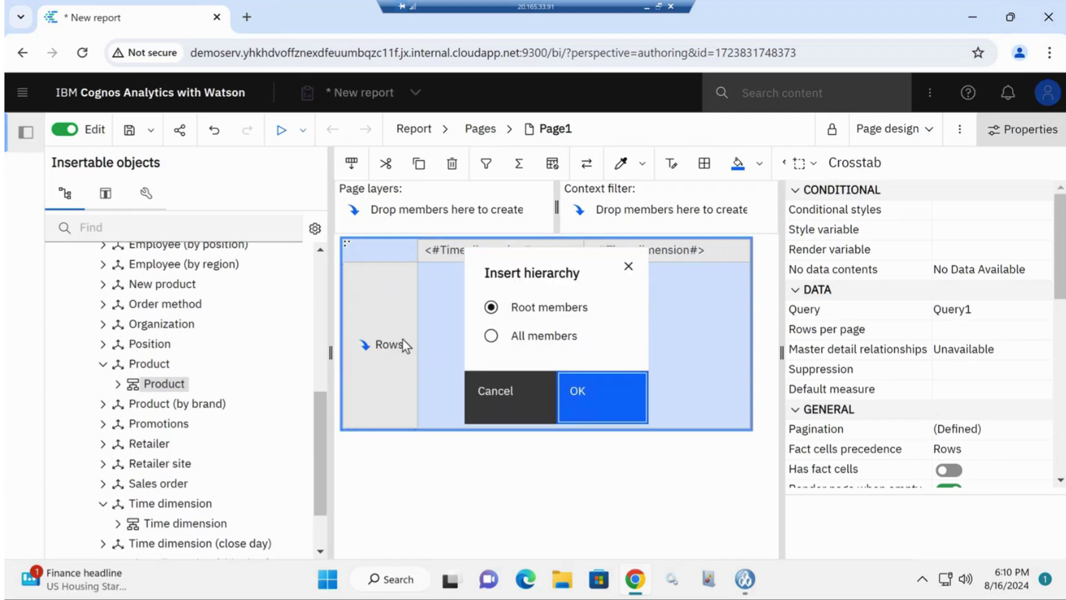
{"action": "left_click", "coordinate": [579, 388]}
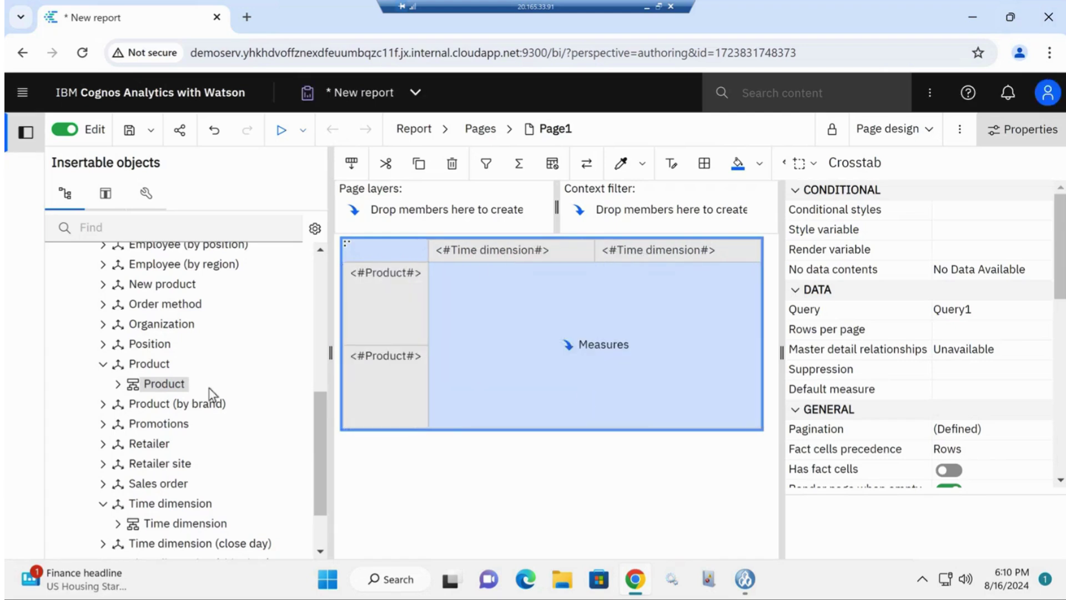
{"action": "left_click", "coordinate": [104, 366]}
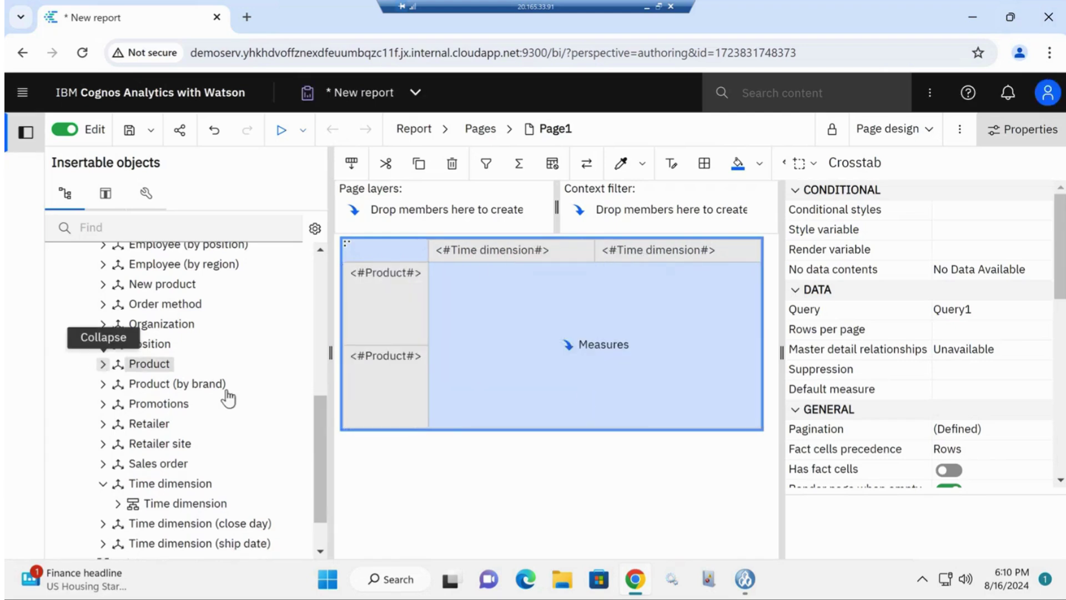
{"action": "scroll", "coordinate": [319, 394], "scroll_direction": "up", "scroll_amount": 1}
{"action": "scroll", "coordinate": [325, 345], "scroll_direction": "up", "scroll_amount": 6}
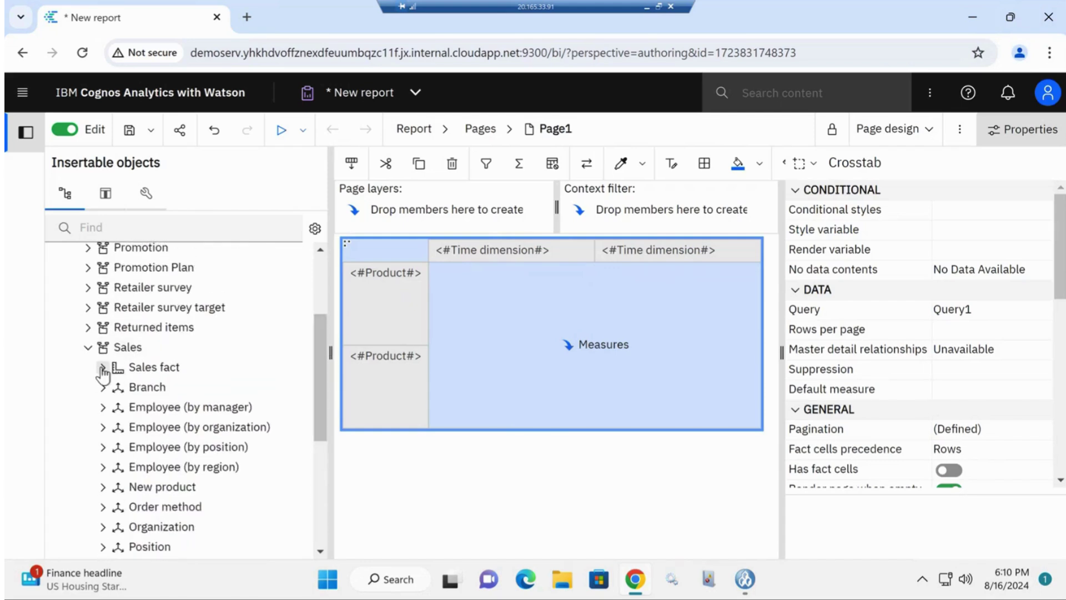
{"action": "left_click", "coordinate": [104, 367]}
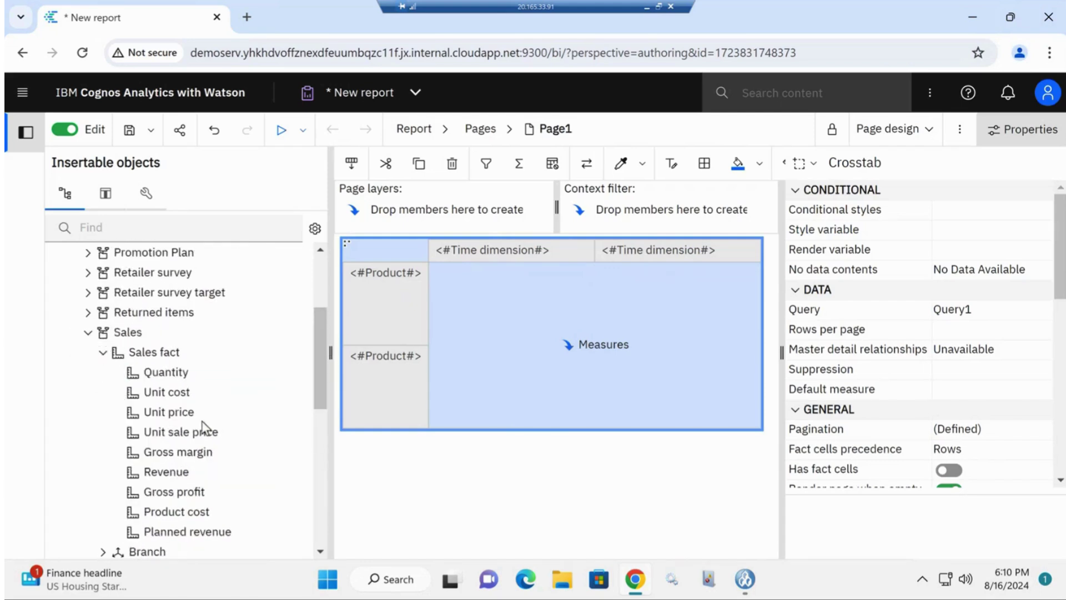
{"action": "left_click_drag", "start_coordinate": [161, 473], "coordinate": [584, 359]}
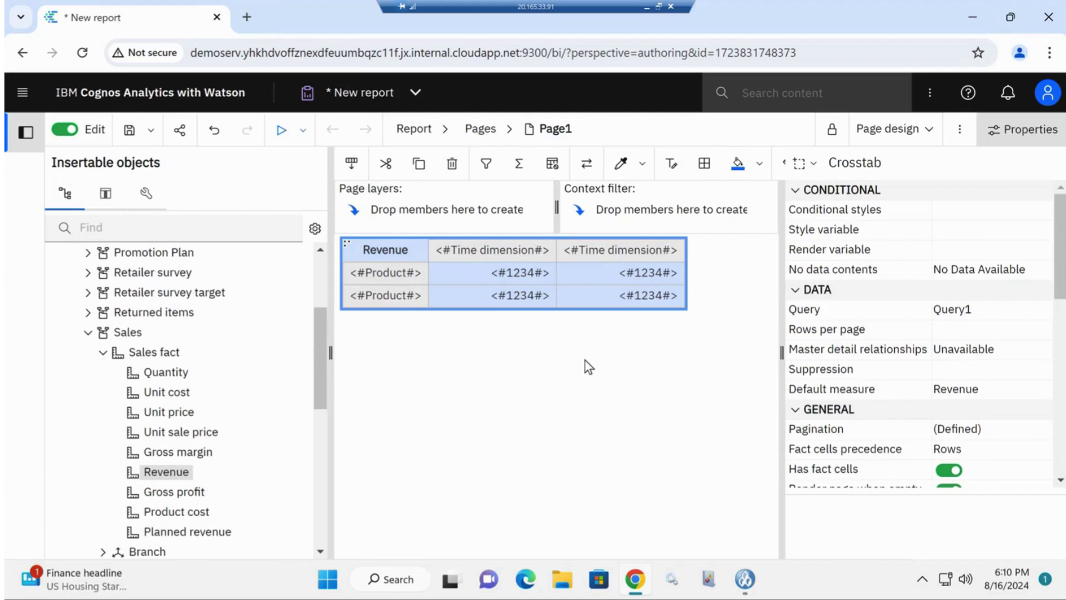
Run the report as HTML and drill Product(All) into the five product lines
{"action": "left_click", "coordinate": [281, 143]}
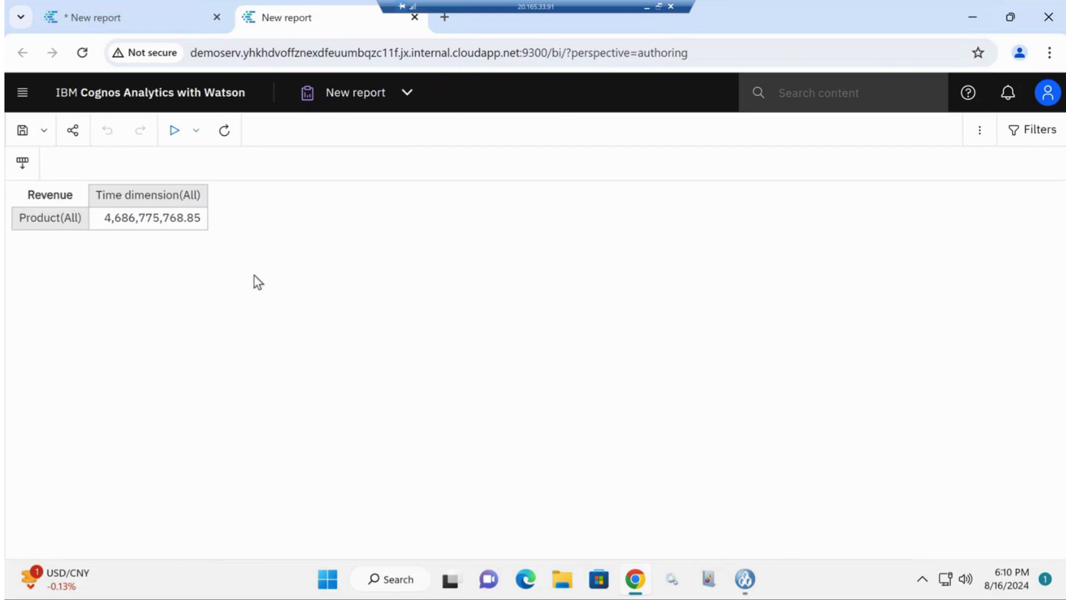
{"action": "left_click", "coordinate": [47, 220]}
{"action": "double_click", "coordinate": [47, 219]}
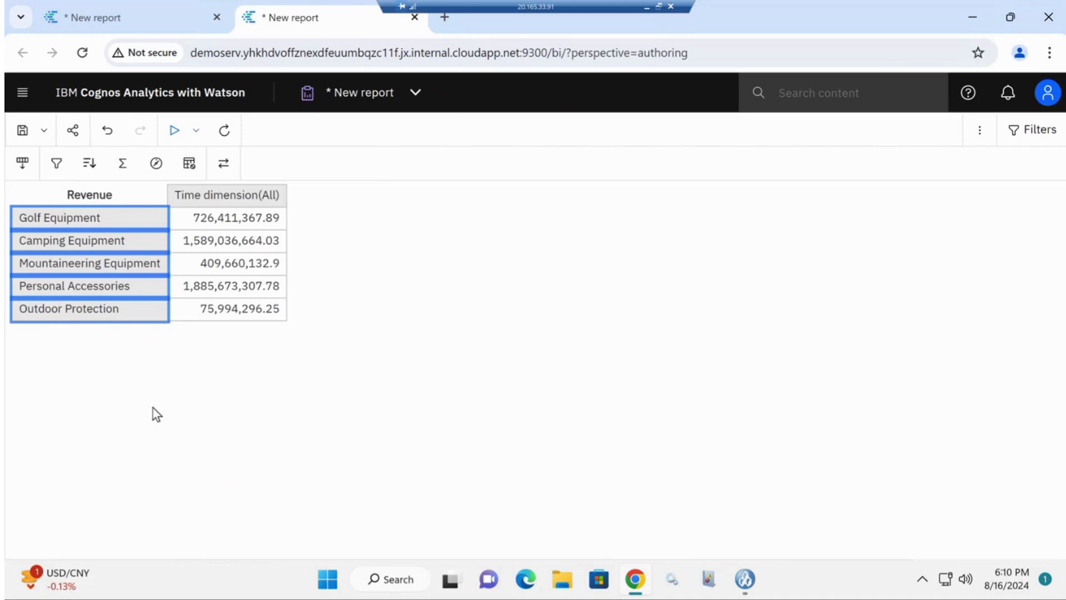
Drill Time dimension(All) into years 2010–2013 and Golf Equipment into its product types
{"action": "left_click", "coordinate": [239, 200]}
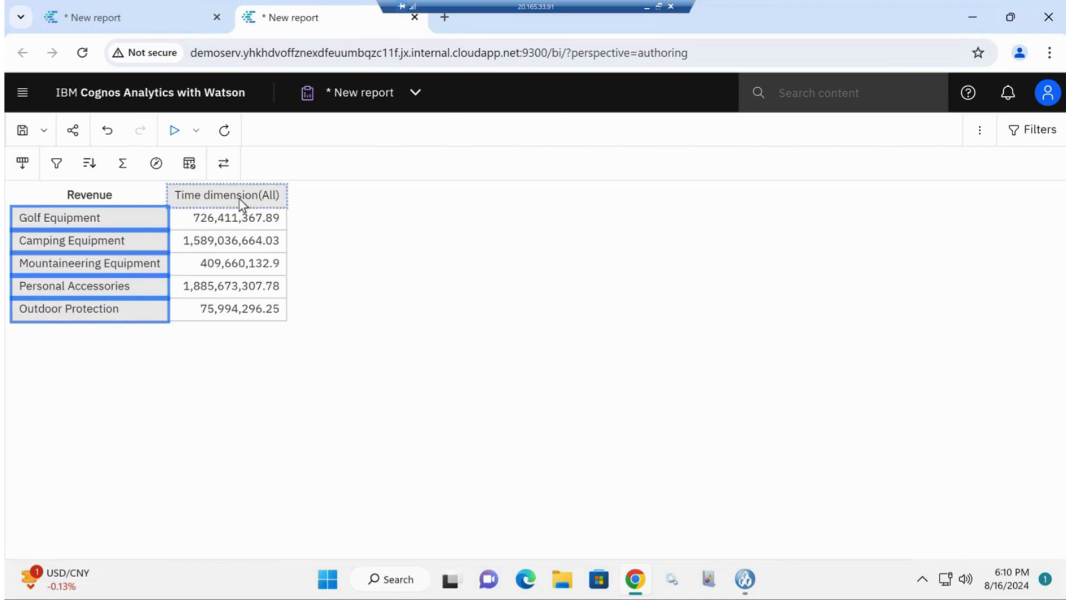
{"action": "left_click", "coordinate": [239, 197]}
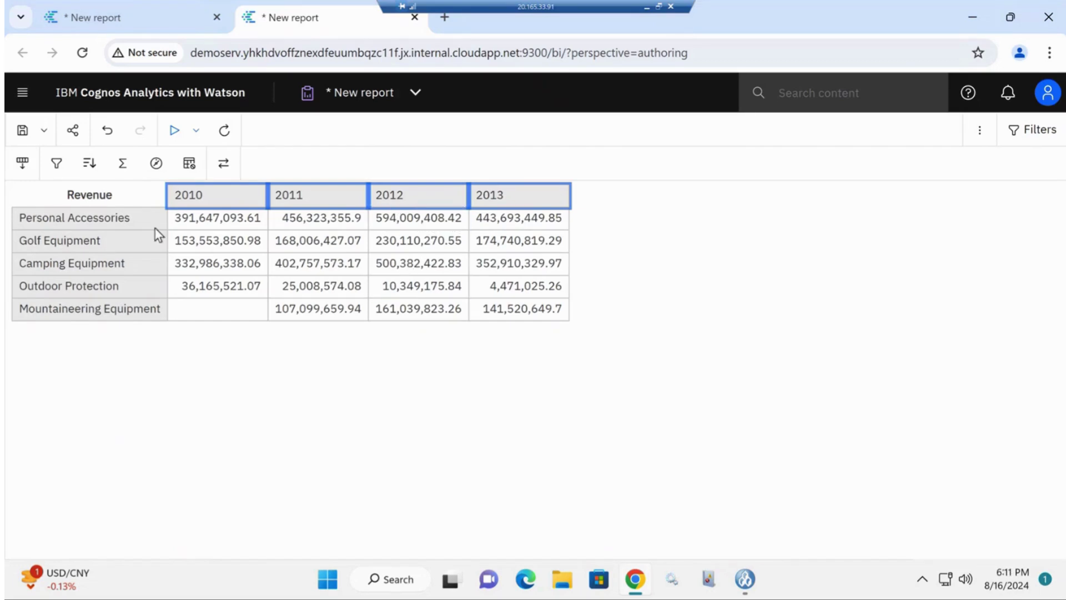
{"action": "left_click", "coordinate": [96, 241]}
{"action": "left_click", "coordinate": [93, 271]}
{"action": "left_click", "coordinate": [92, 310]}
{"action": "left_click", "coordinate": [97, 269]}
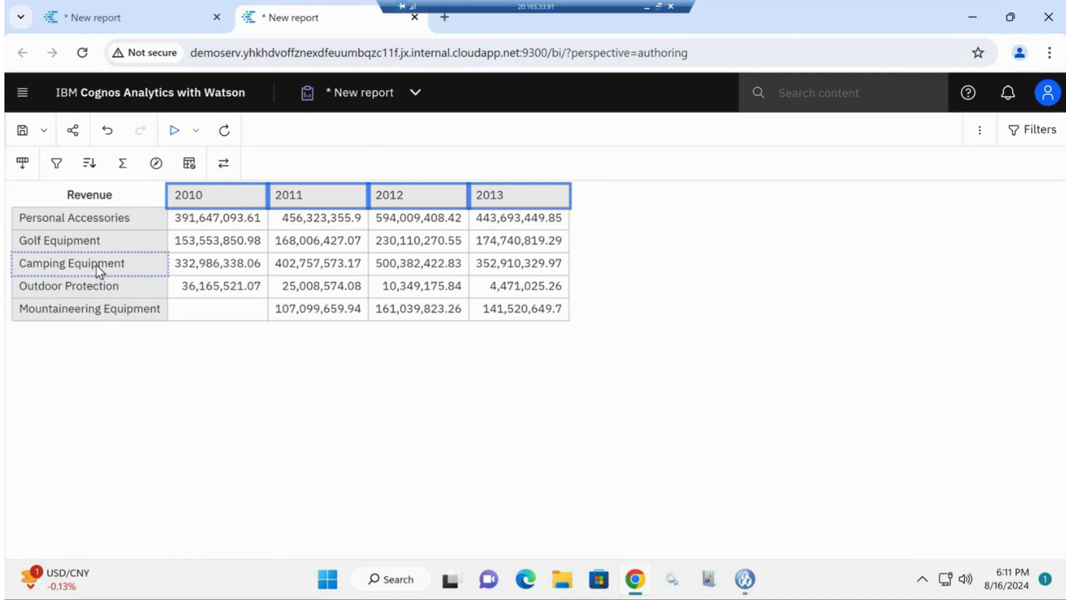
{"action": "left_click", "coordinate": [64, 240]}
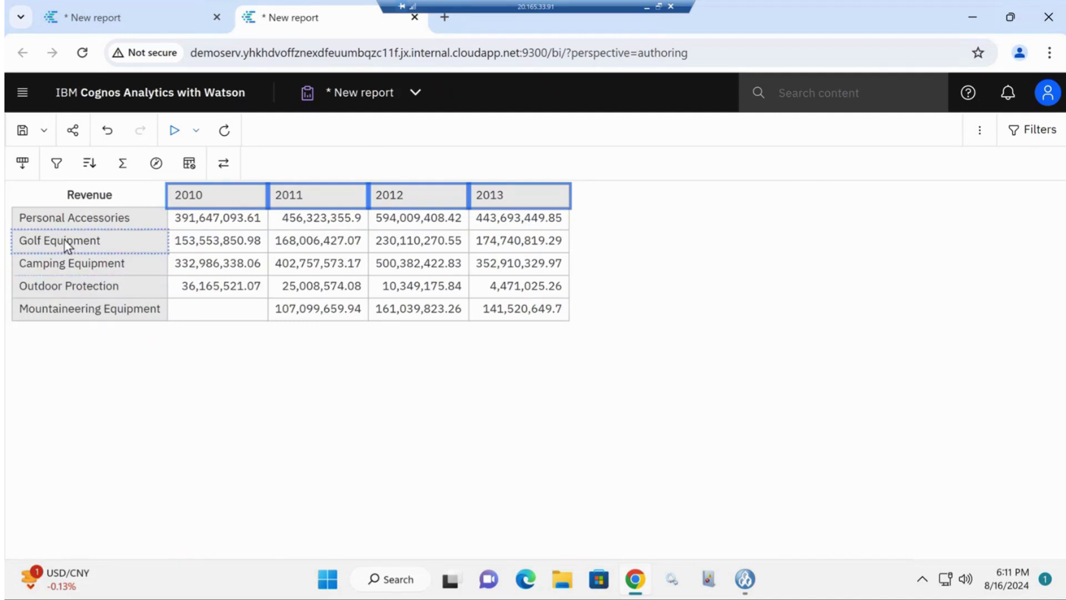
{"action": "left_click", "coordinate": [65, 240]}
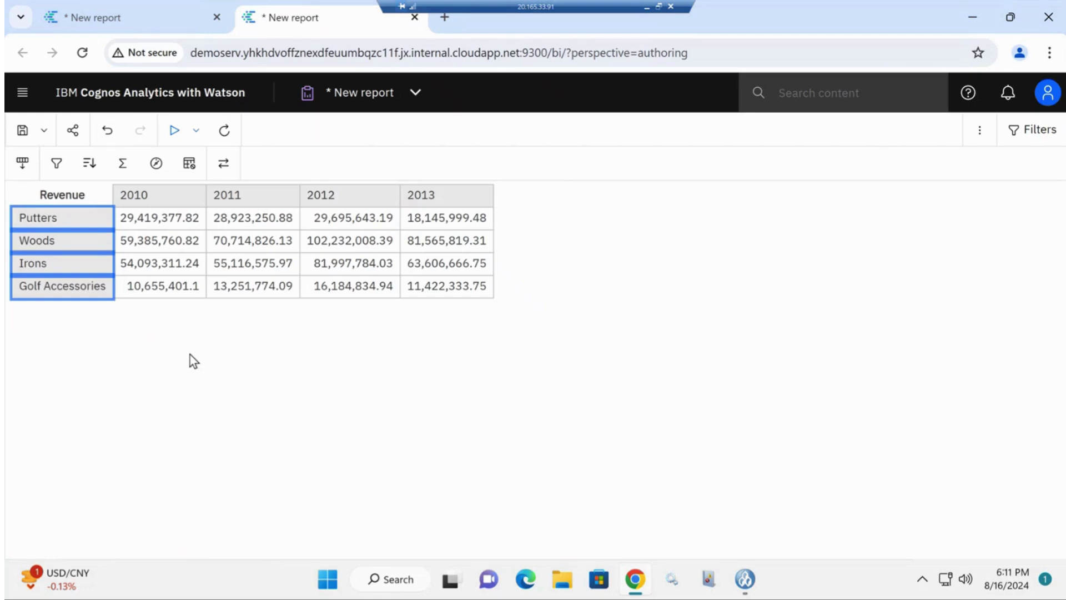
In the designer, undo the Revenue measure and add Revenue and Gross profit as measures
{"action": "left_click", "coordinate": [146, 24]}
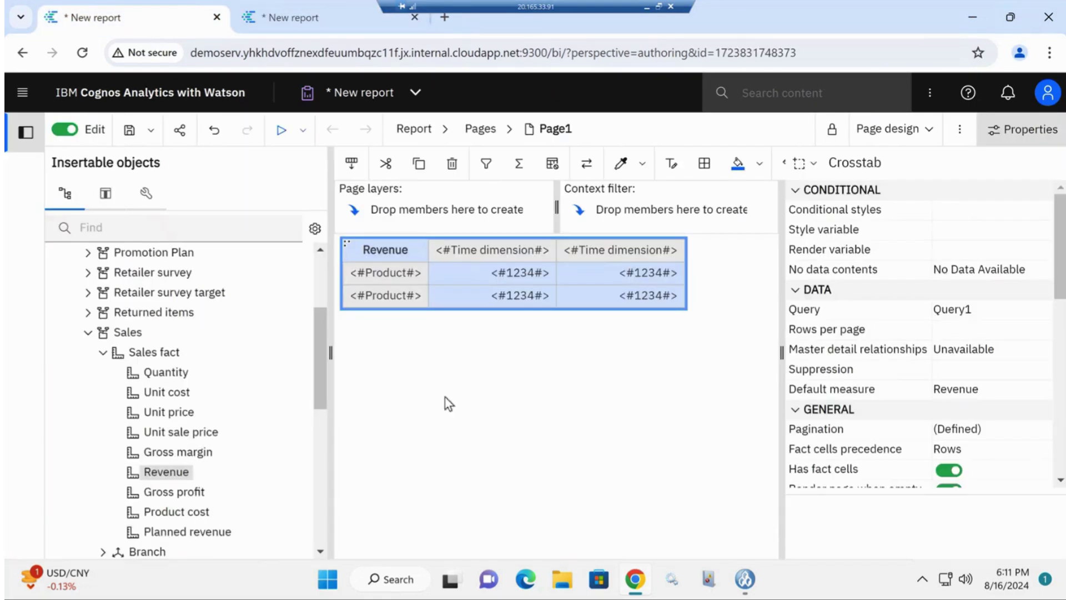
{"action": "left_click", "coordinate": [213, 139]}
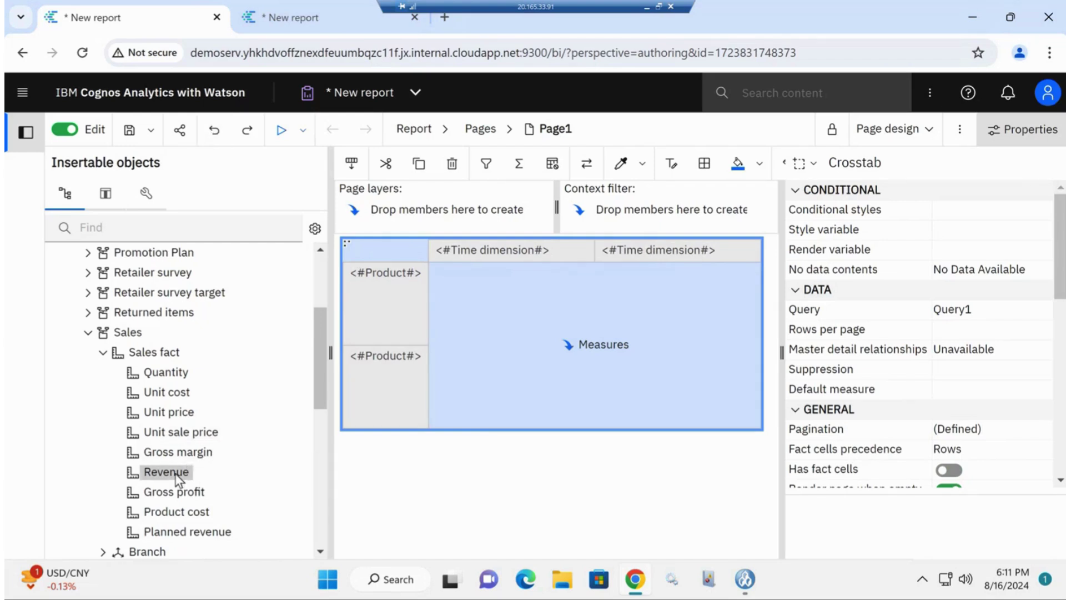
{"action": "left_click_drag", "start_coordinate": [175, 492], "coordinate": [578, 338]}
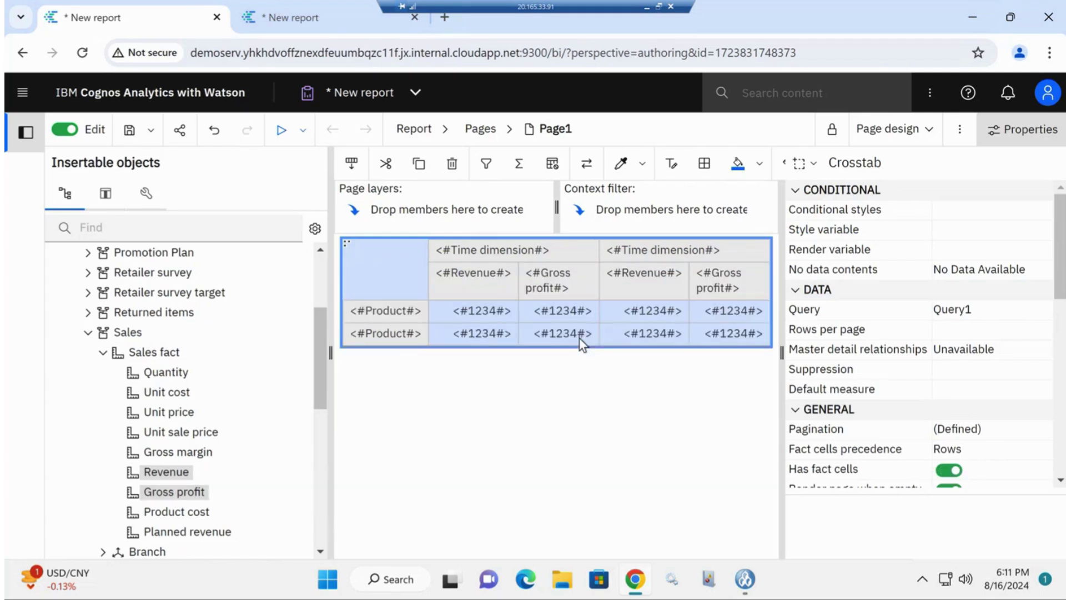
Run the updated report as HTML and drill Time dimension(All) into years 2010–2013
{"action": "left_click", "coordinate": [281, 134]}
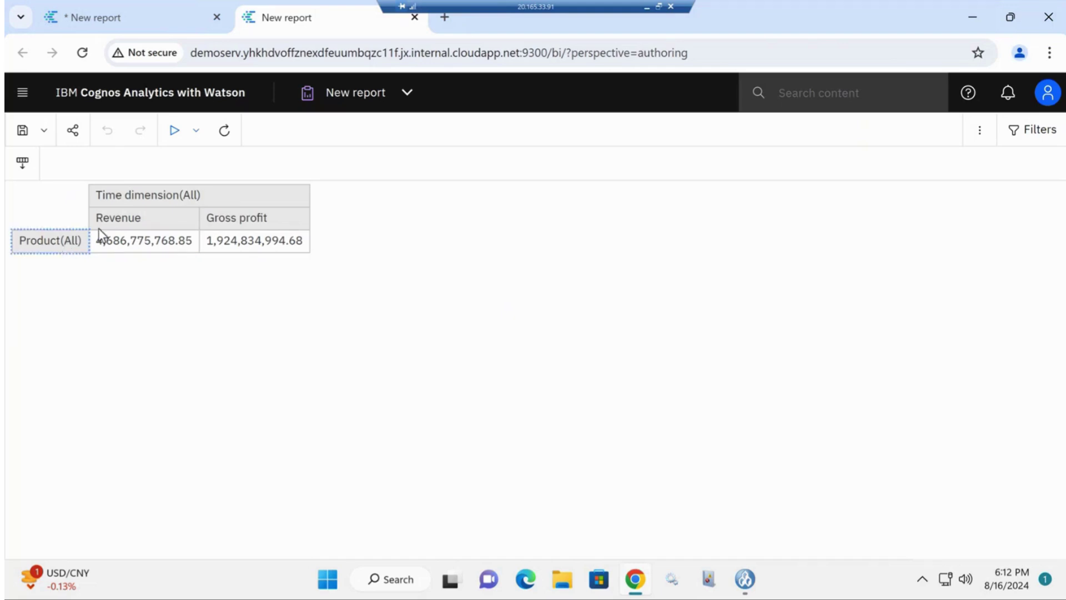
{"action": "left_click", "coordinate": [161, 190]}
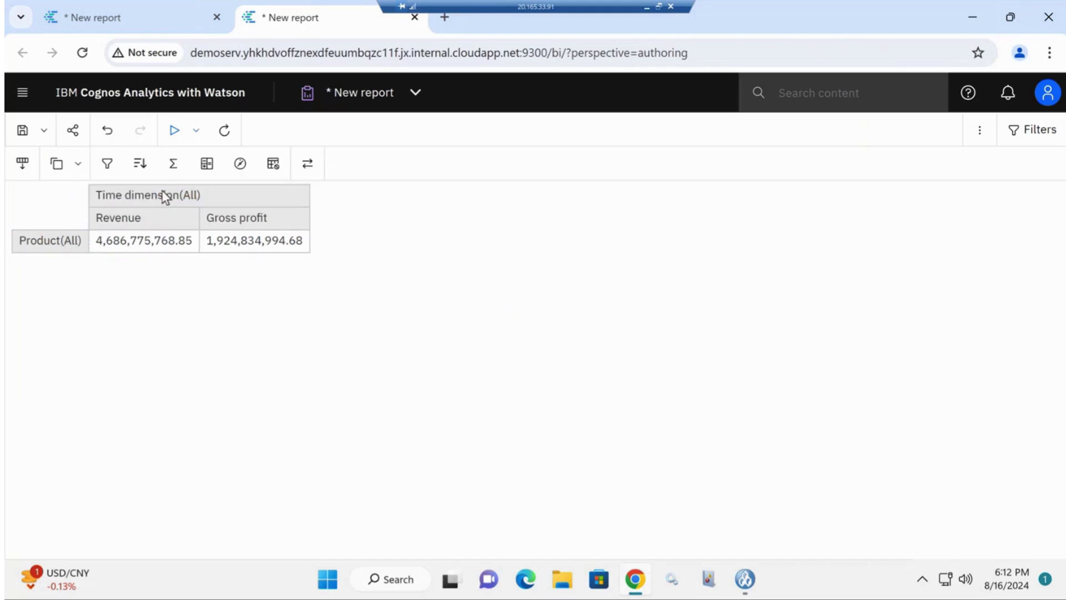
{"action": "double_click", "coordinate": [163, 192]}
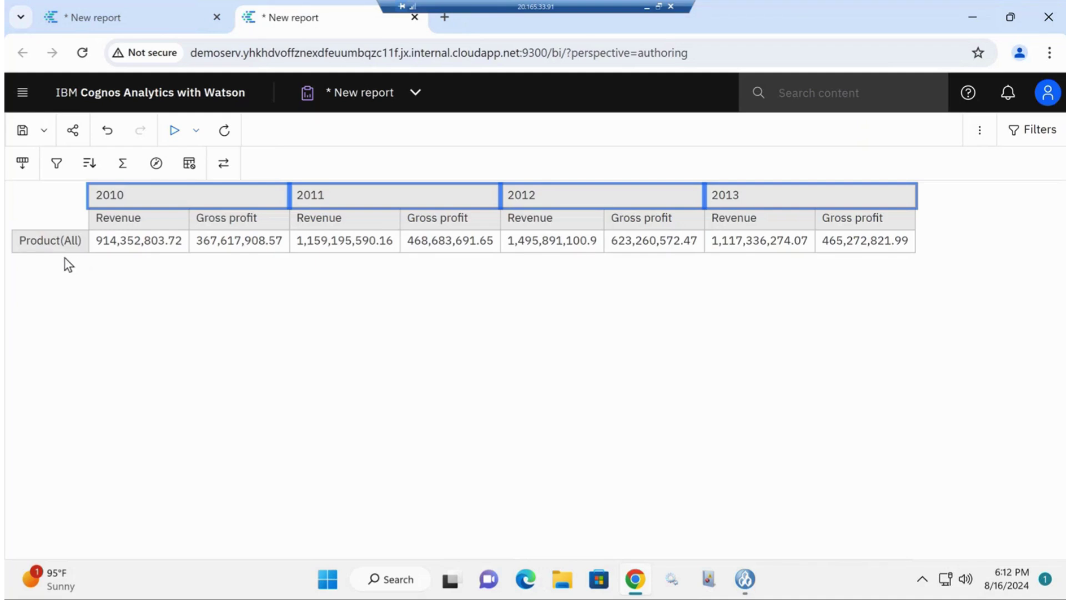
Drill Product(All) into the five product lines and 2012 into quarters Q1–Q4
{"action": "left_click", "coordinate": [128, 251]}
{"action": "left_click", "coordinate": [67, 246]}
{"action": "left_click", "coordinate": [66, 246]}
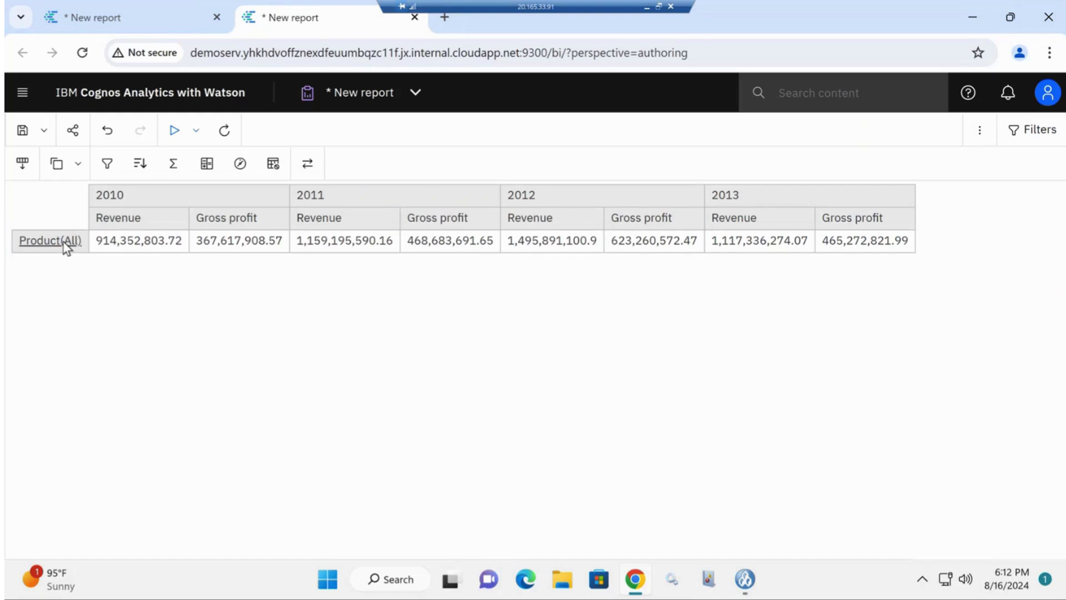
{"action": "left_click", "coordinate": [66, 246]}
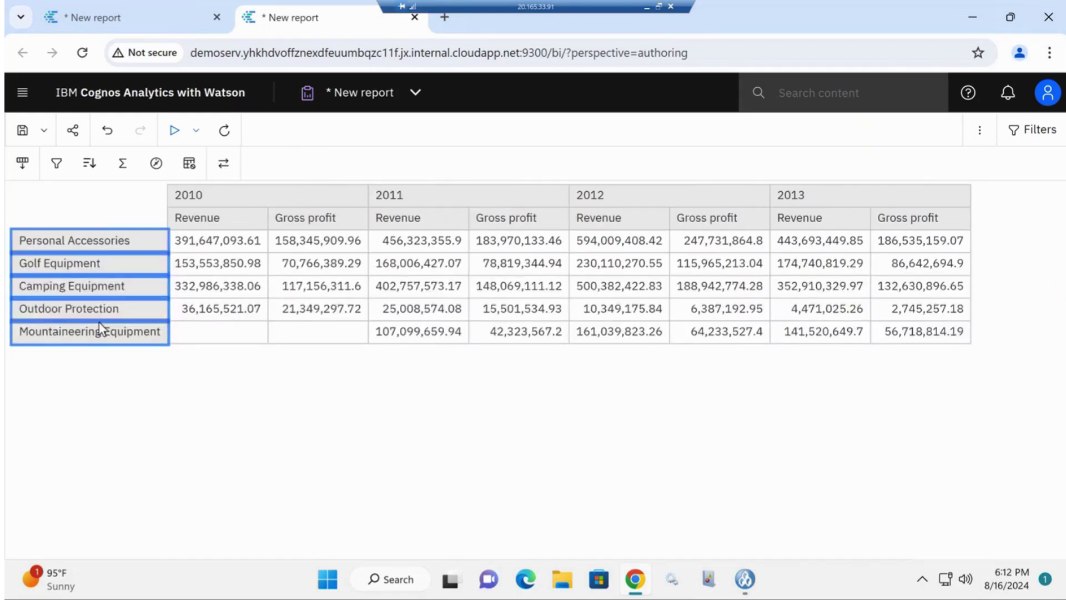
{"action": "left_click", "coordinate": [319, 285]}
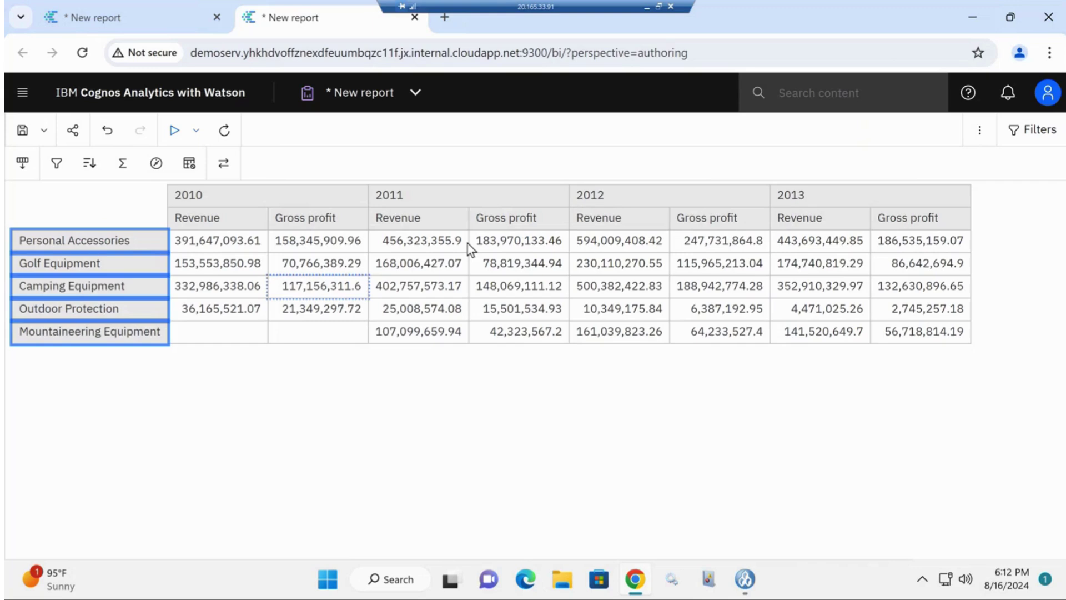
{"action": "double_click", "coordinate": [610, 188]}
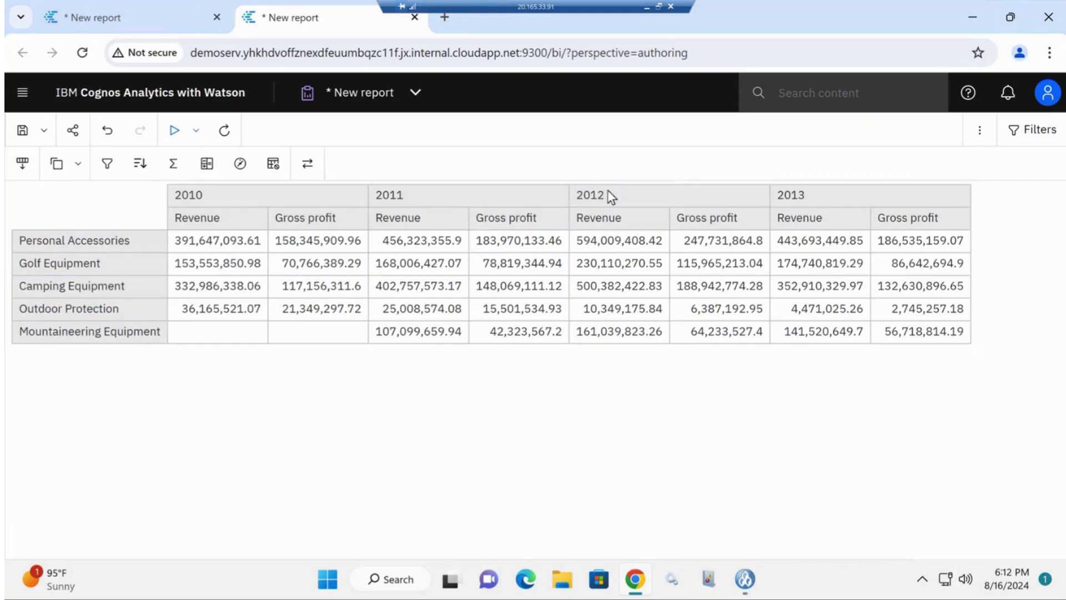